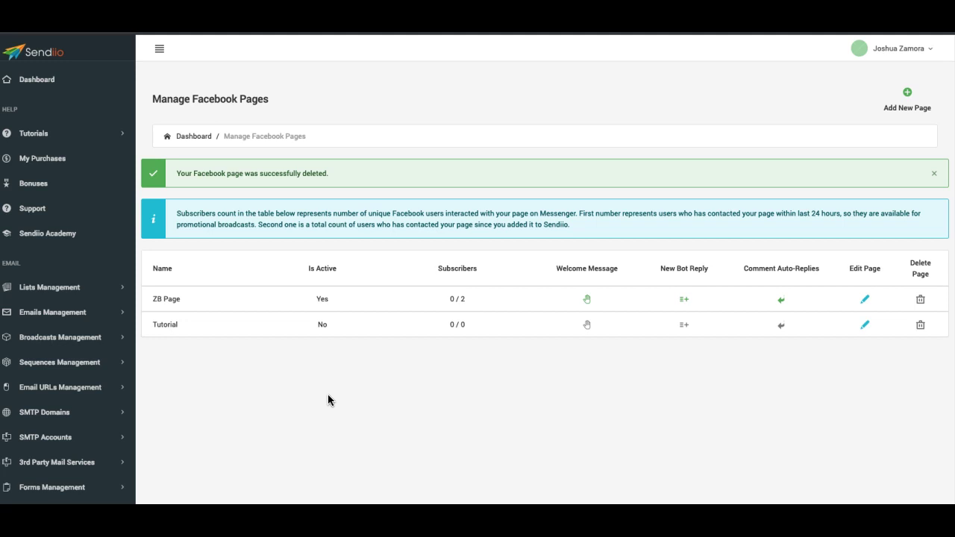
click(327, 394)
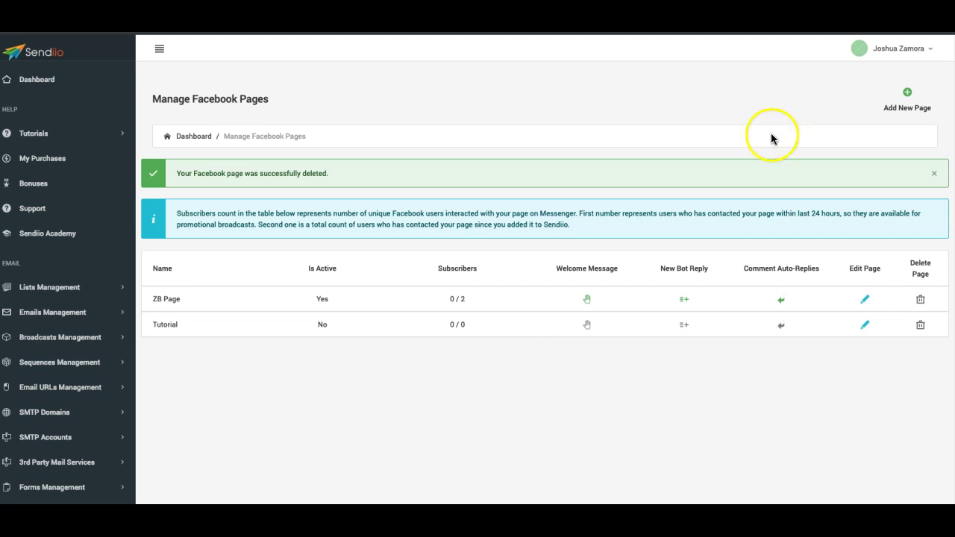
click(458, 114)
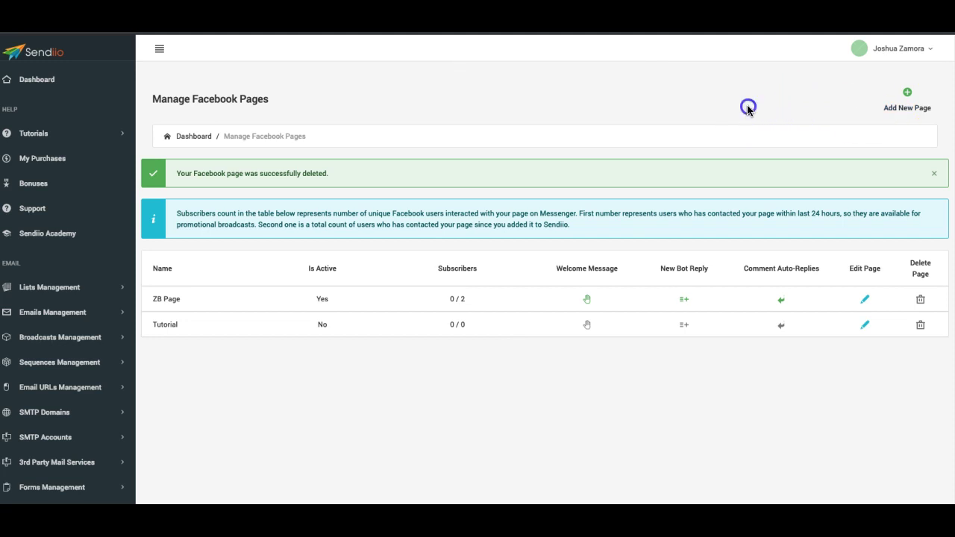
- Add a new Facebook page entry named "Sendiio"
click(882, 104)
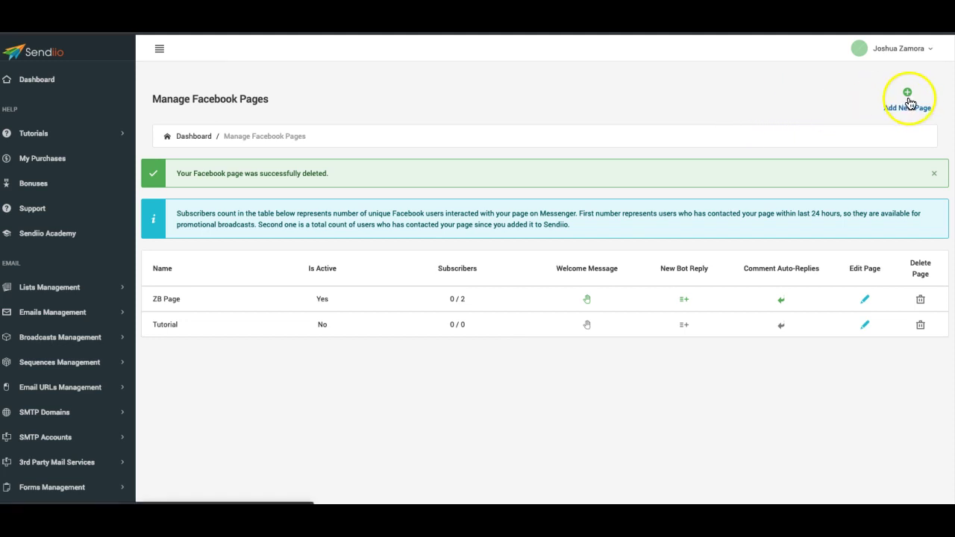
click(908, 100)
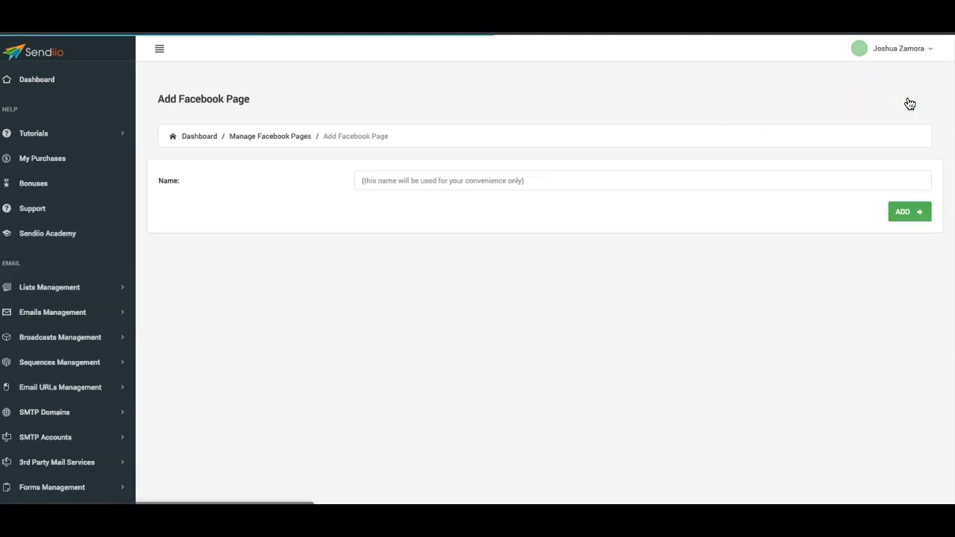
click(480, 183)
text(Sendiio)
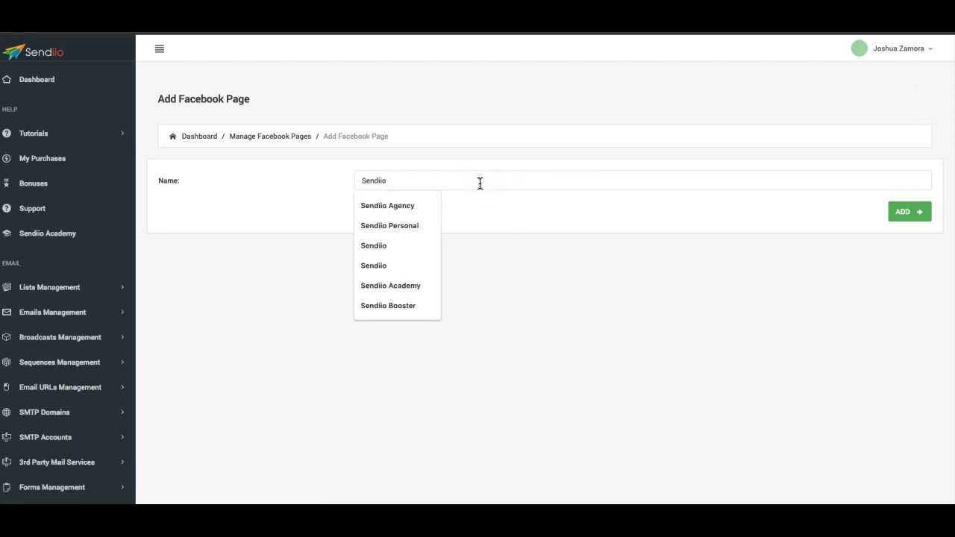
click(542, 225)
click(896, 215)
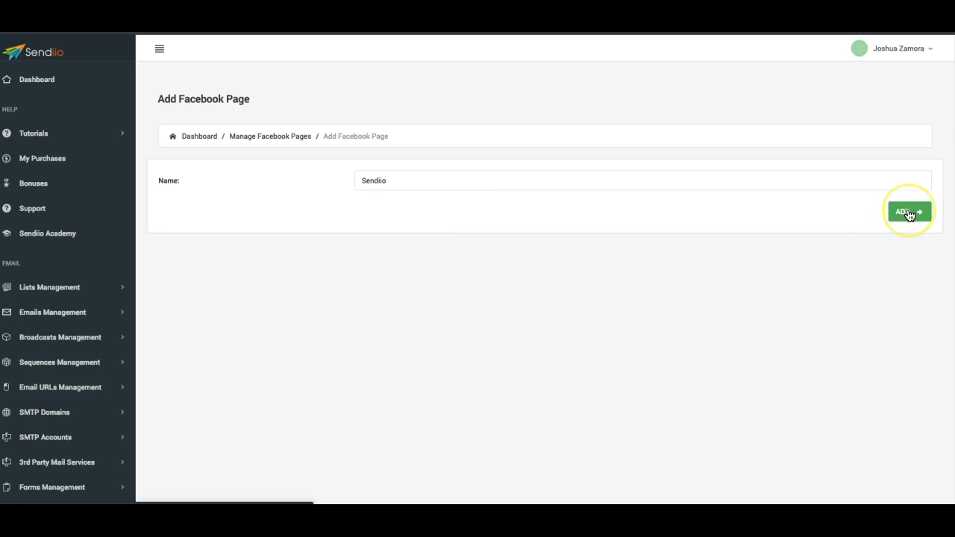
- Proceed to the Facebook authorization with the signed-in account and select all pages for use with Sendiio
click(467, 333)
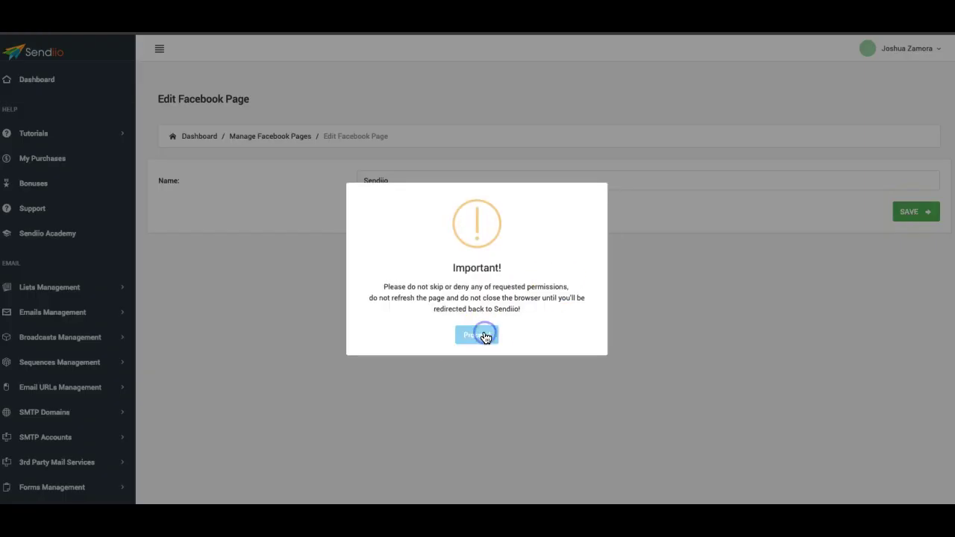
click(477, 332)
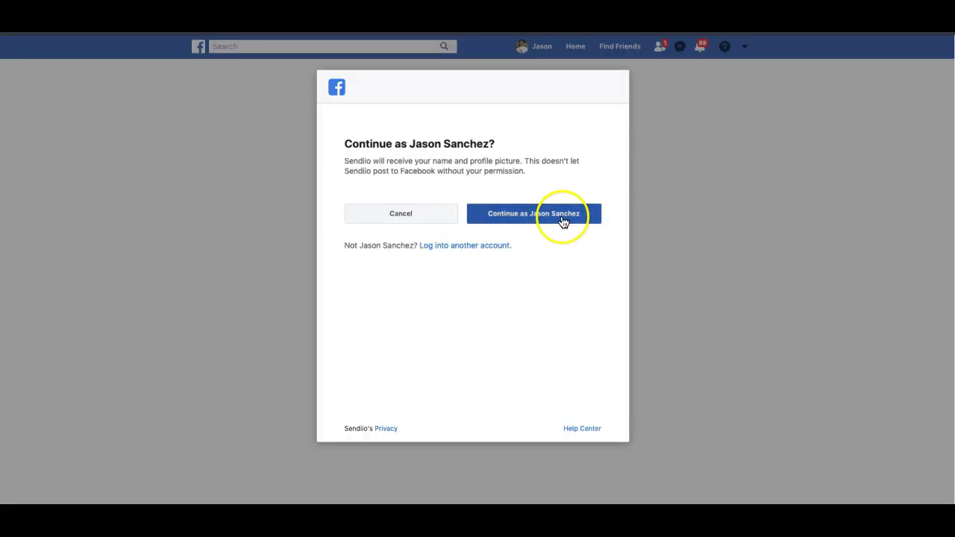
click(564, 222)
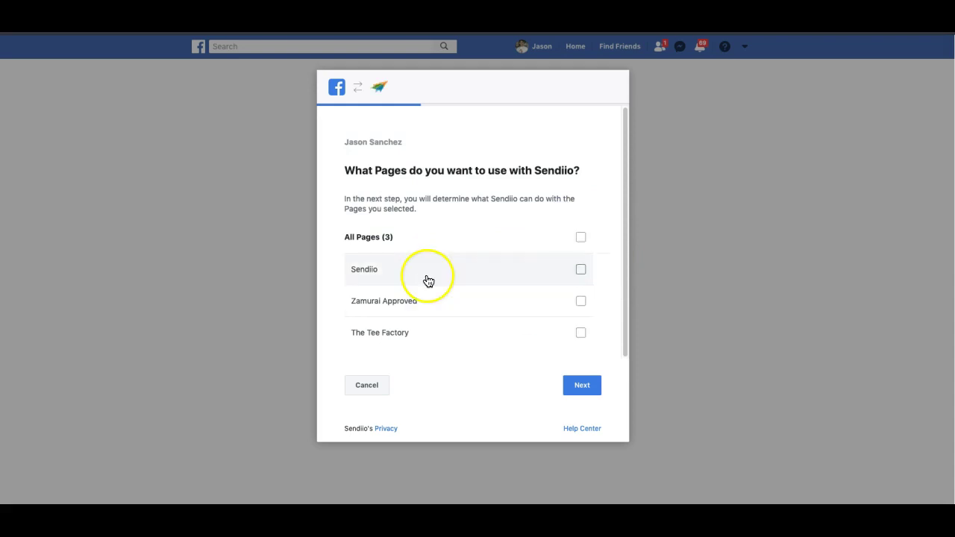
click(579, 239)
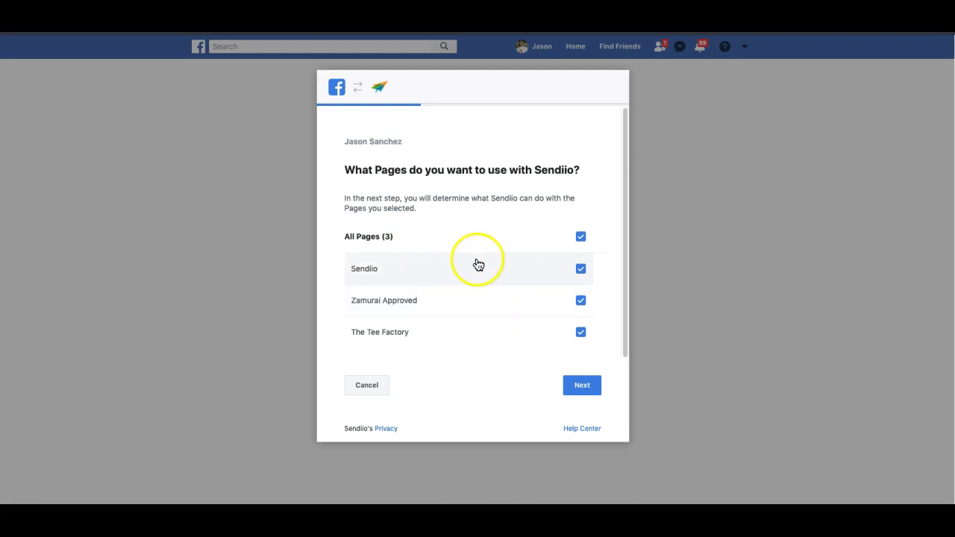
click(582, 388)
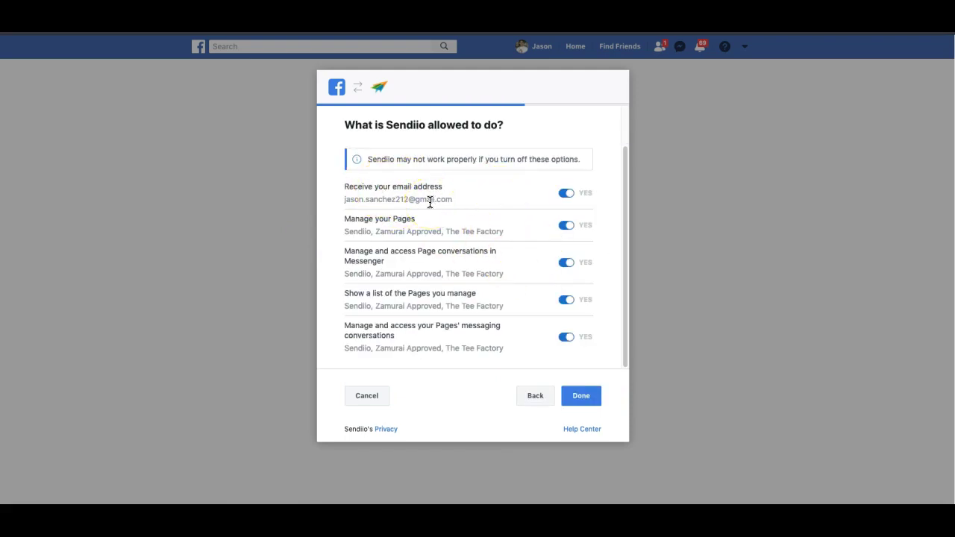
- Keep all requested permissions enabled for Sendiio and finish the Facebook authorization
click(352, 188)
click(520, 203)
click(586, 400)
click(476, 278)
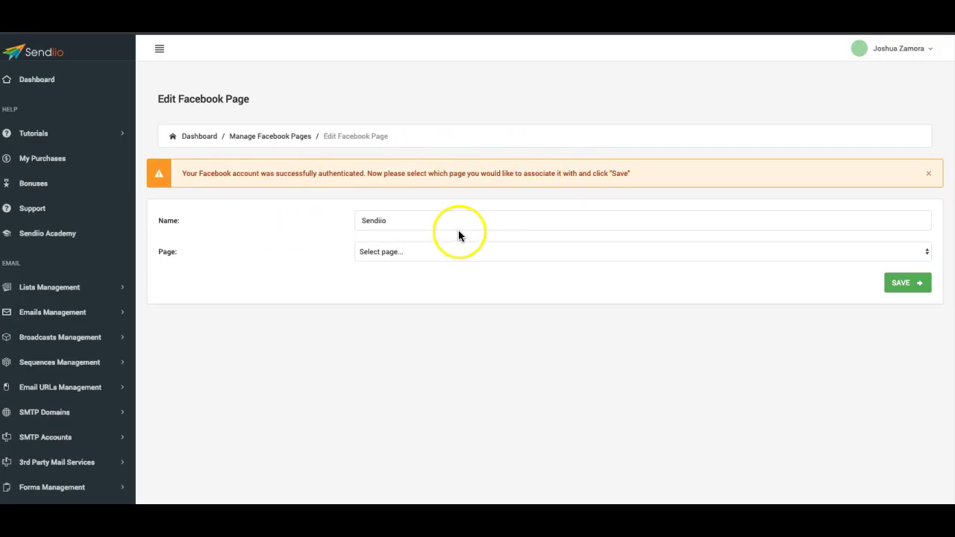
- Associate the new entry with the Sendiio Facebook page and save it
click(408, 252)
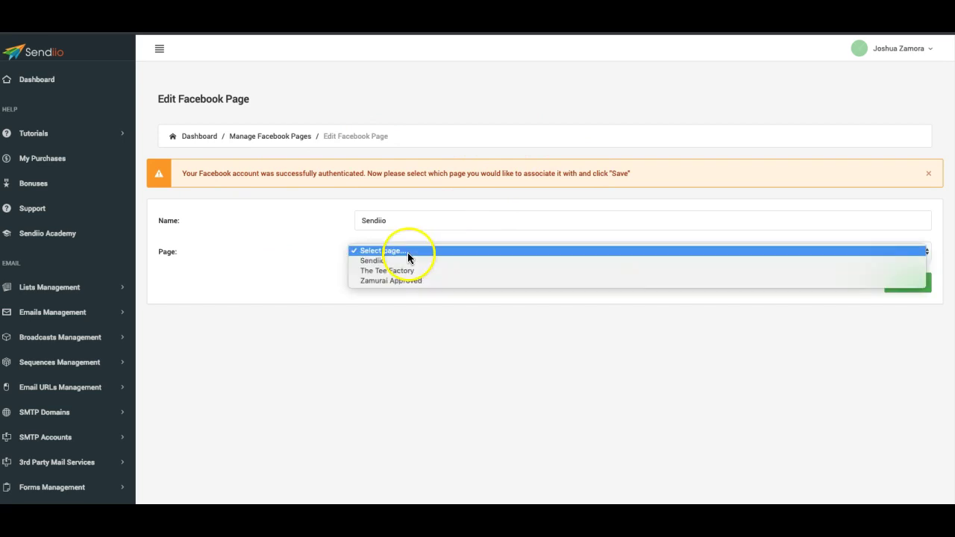
click(401, 260)
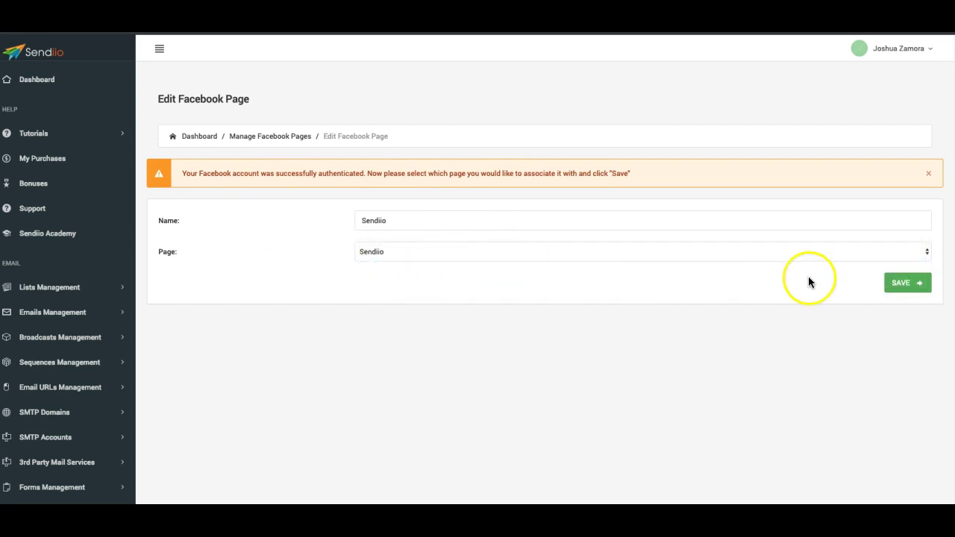
click(901, 285)
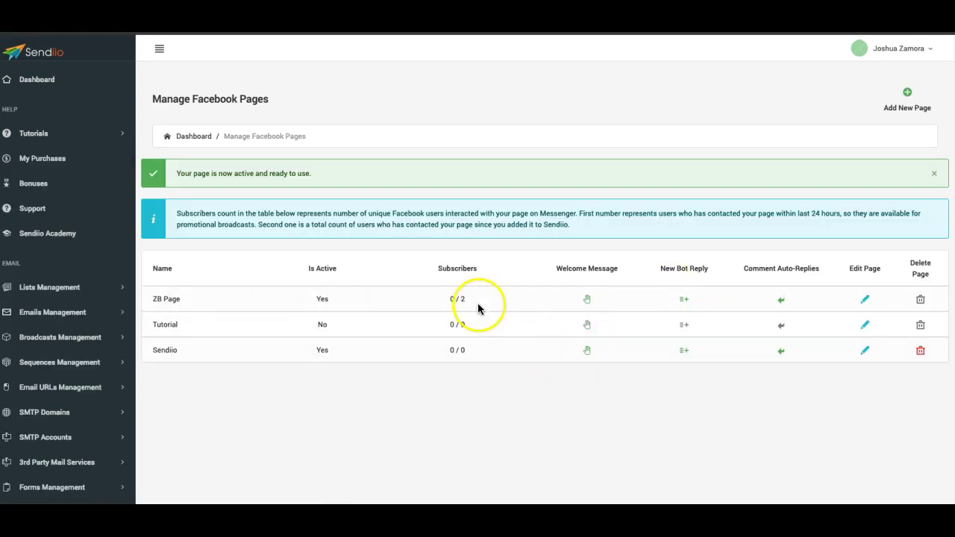
- Set the Sendiio page's welcome message to "hello. thank you for the message" and save it
scroll(448, 302, down, 1)
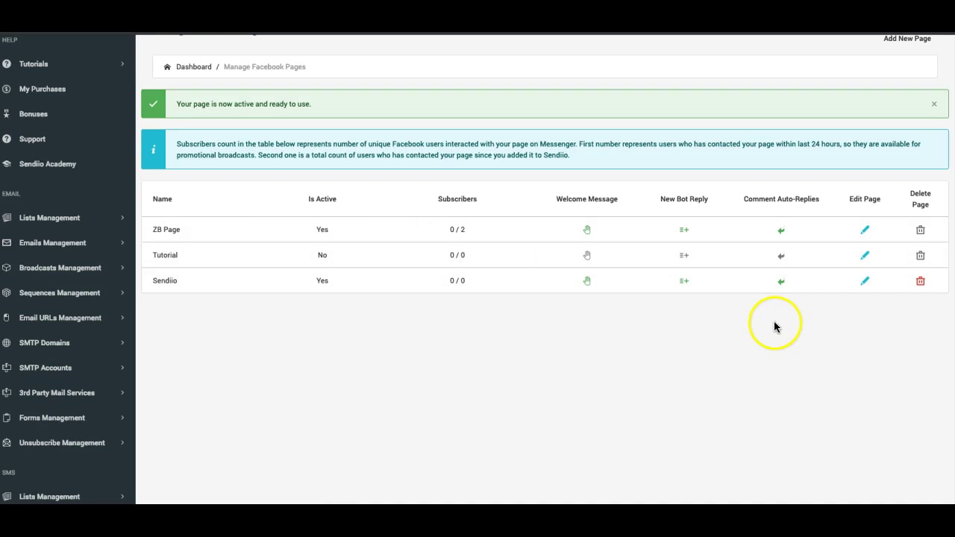
click(587, 281)
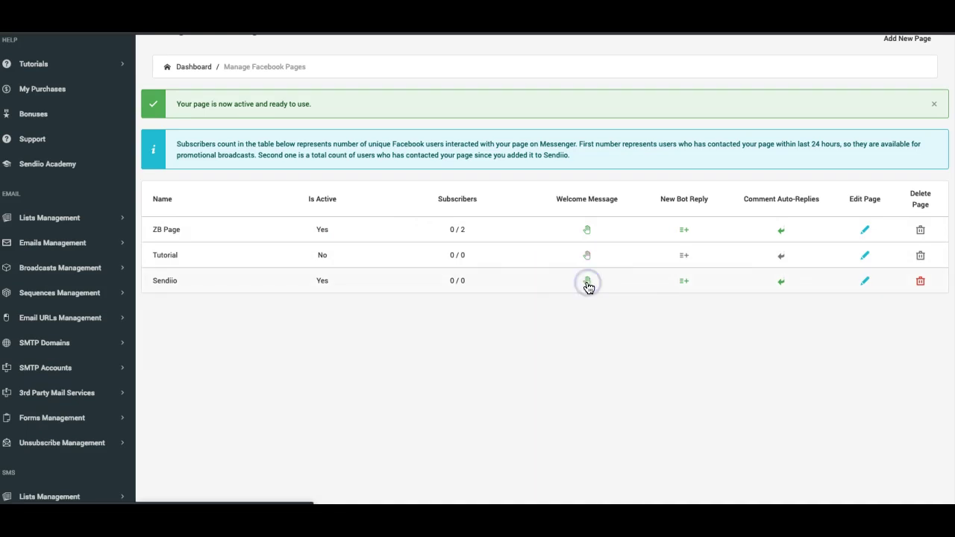
click(461, 216)
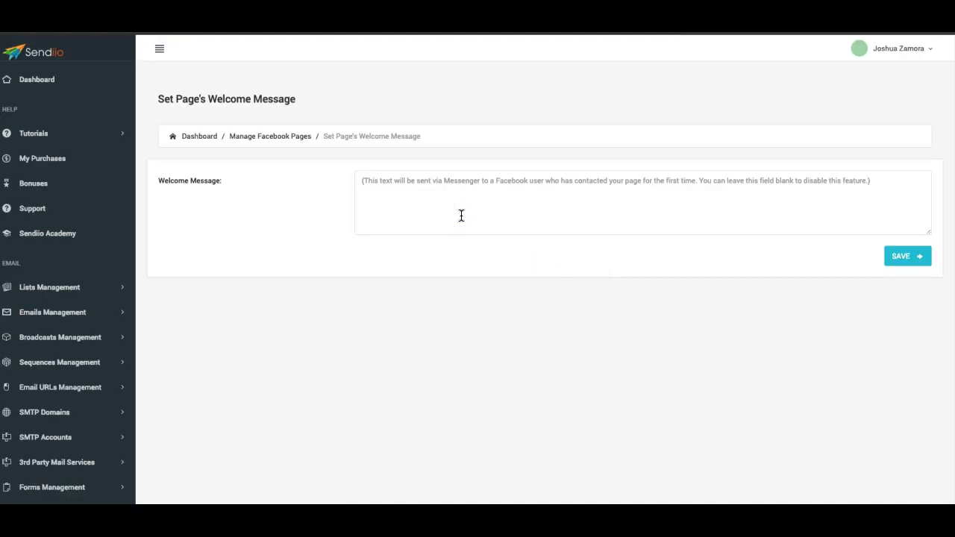
text(hell.)
key(BackSpace)
text(o. thank you )
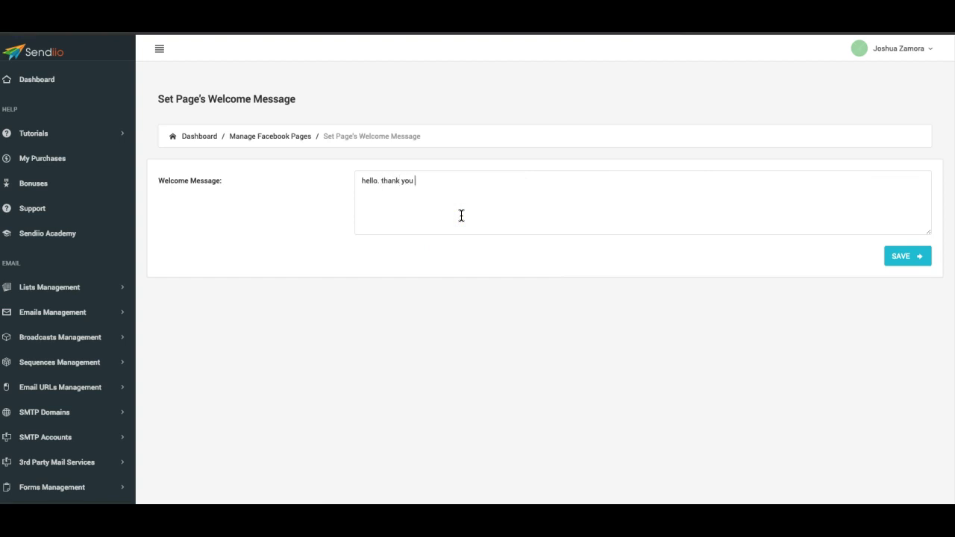
text(for the message)
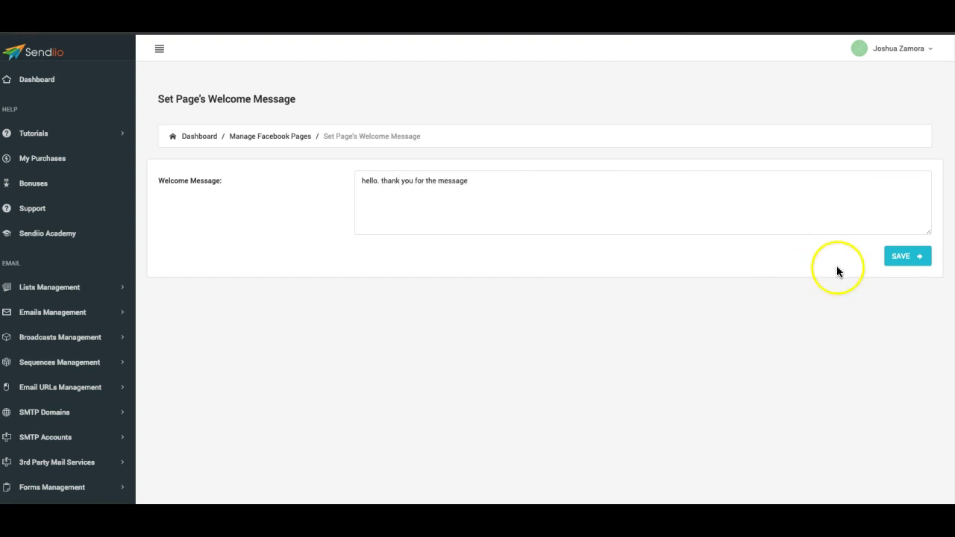
click(893, 260)
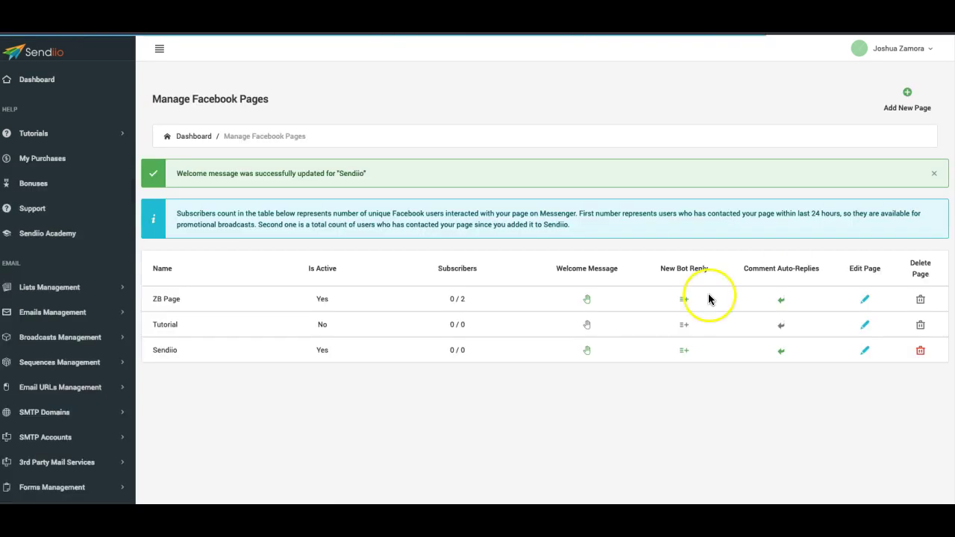
- Start a new bot reply for the Sendiio page with the keywords help, test and hello
click(685, 353)
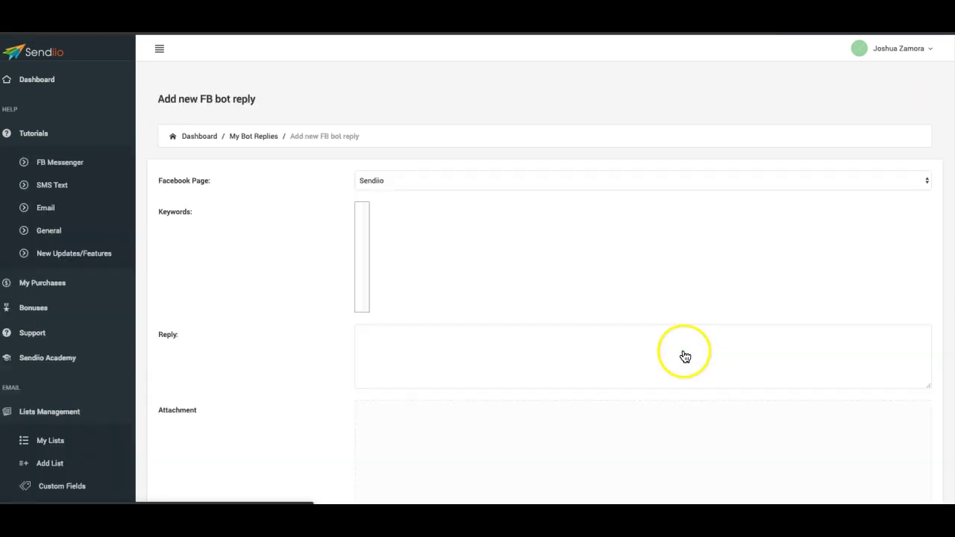
click(411, 215)
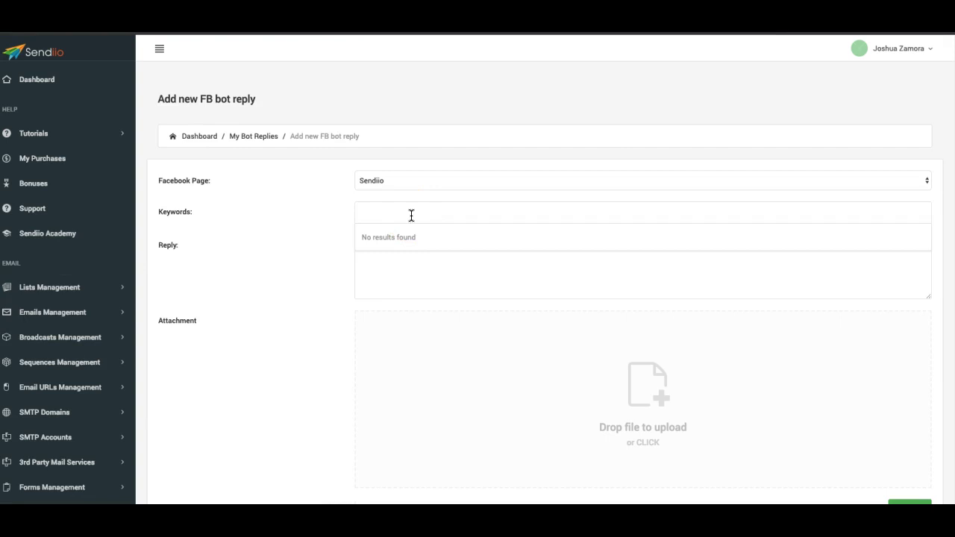
text(help)
key(Return)
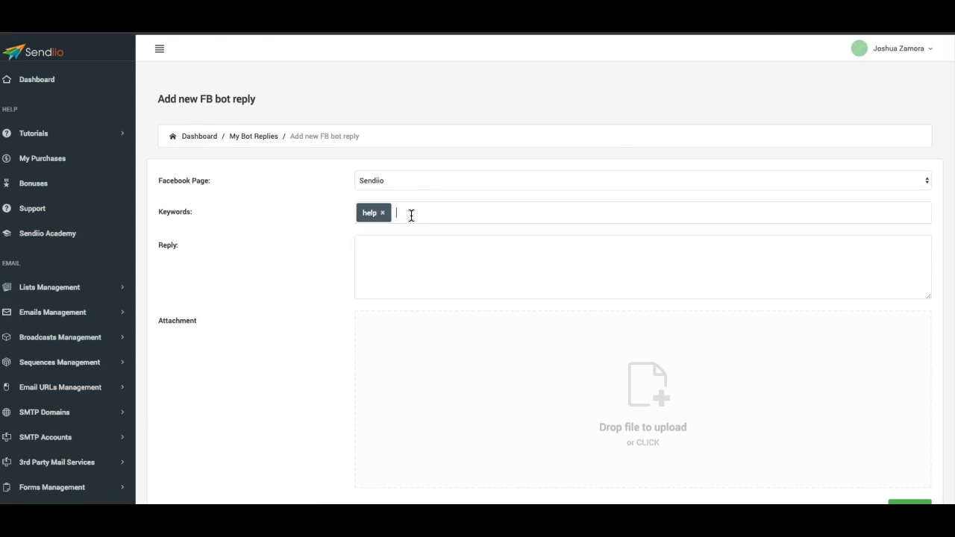
text(test)
key(Return)
text(hello)
key(Return)
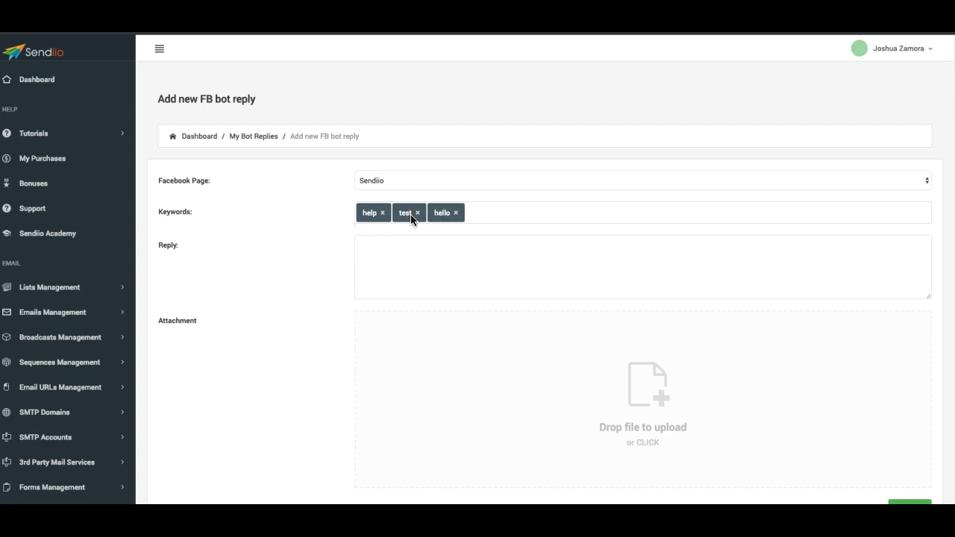
- Enter the reply "This is a test reply for Sendiio", attach a video file, and add the bot reply
click(455, 266)
text(This is a test reply for Sendiio)
click(340, 276)
scroll(337, 276, down, 1)
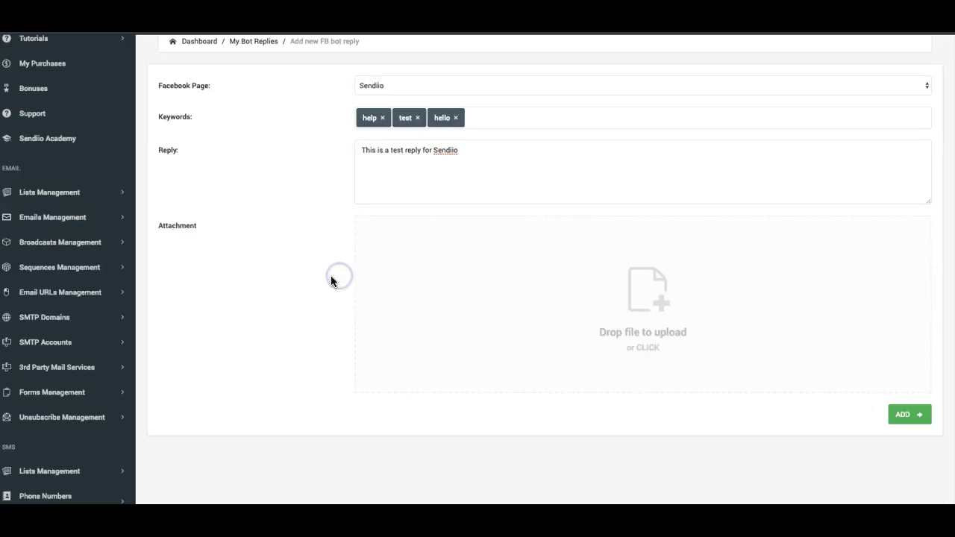
click(535, 287)
mouse_move(605, 311)
mouse_down()
mouse_move(586, 307)
mouse_move(591, 319)
mouse_up()
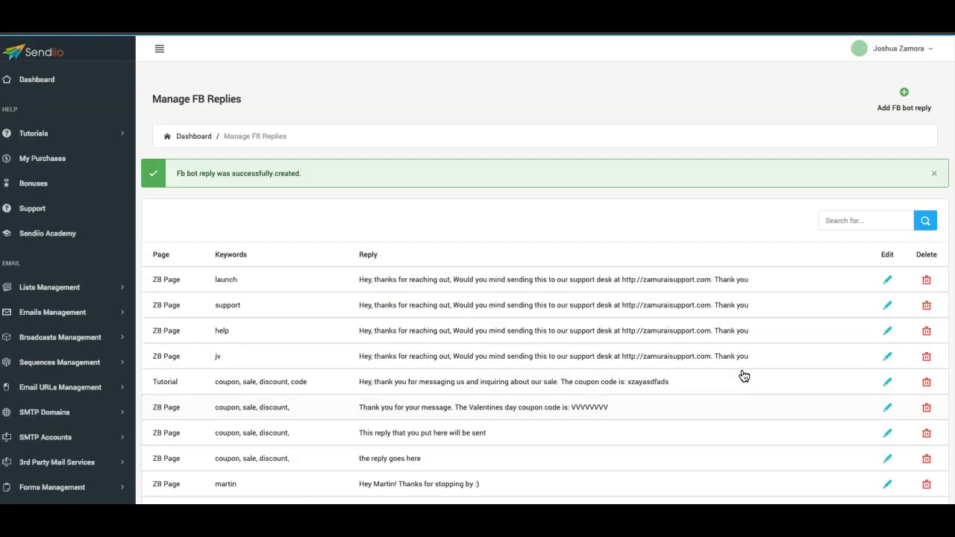
scroll(744, 375, down, 5)
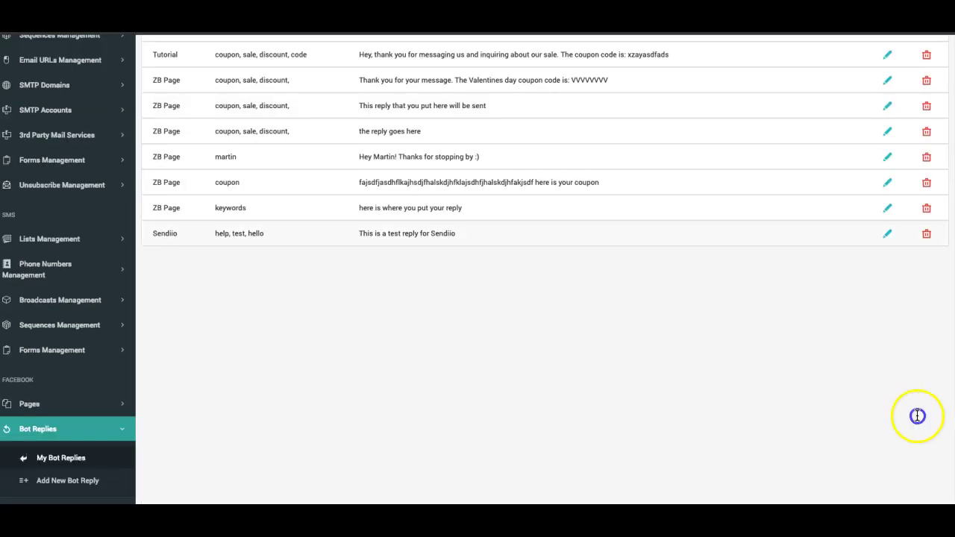
scroll(399, 229, up, 1)
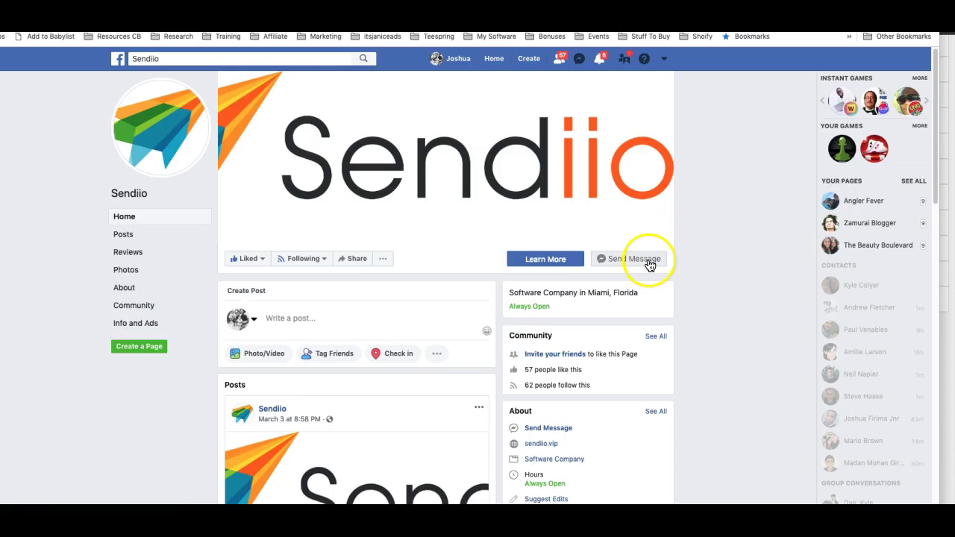
- Switch to the Sendiio page on Facebook and send it the message "hi" to try the welcome message
click(648, 265)
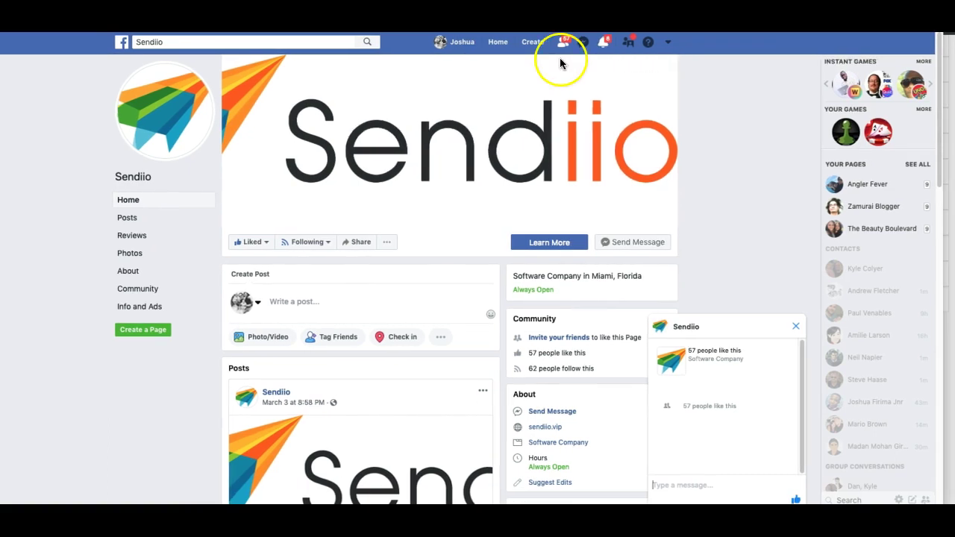
click(694, 486)
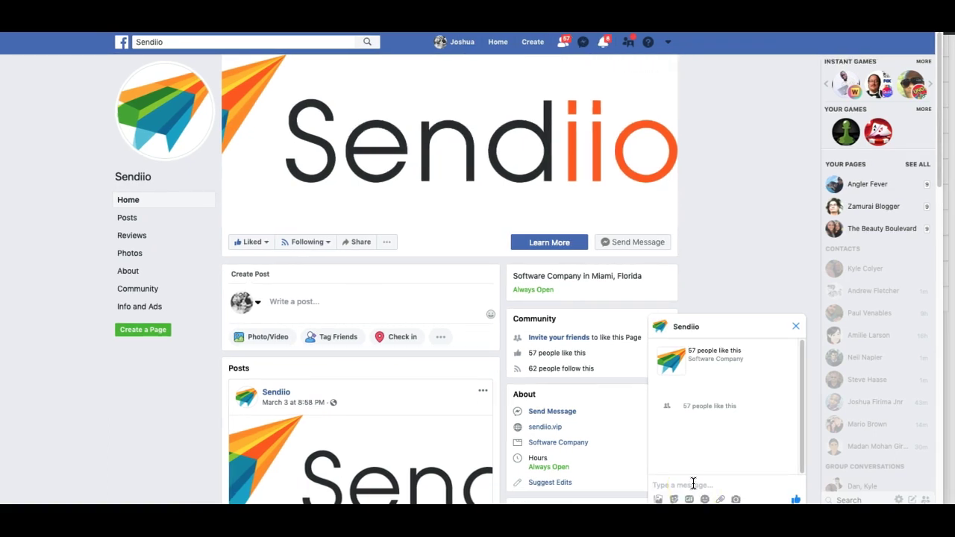
click(735, 423)
click(717, 453)
- Send the keyword "test" in the Sendiio chat to trigger the bot reply
click(704, 486)
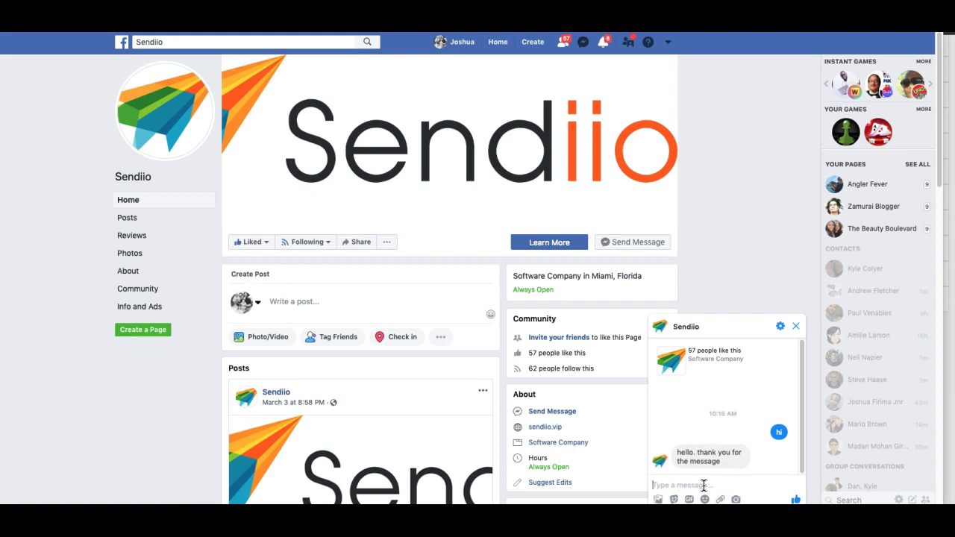
text(test)
key(Return)
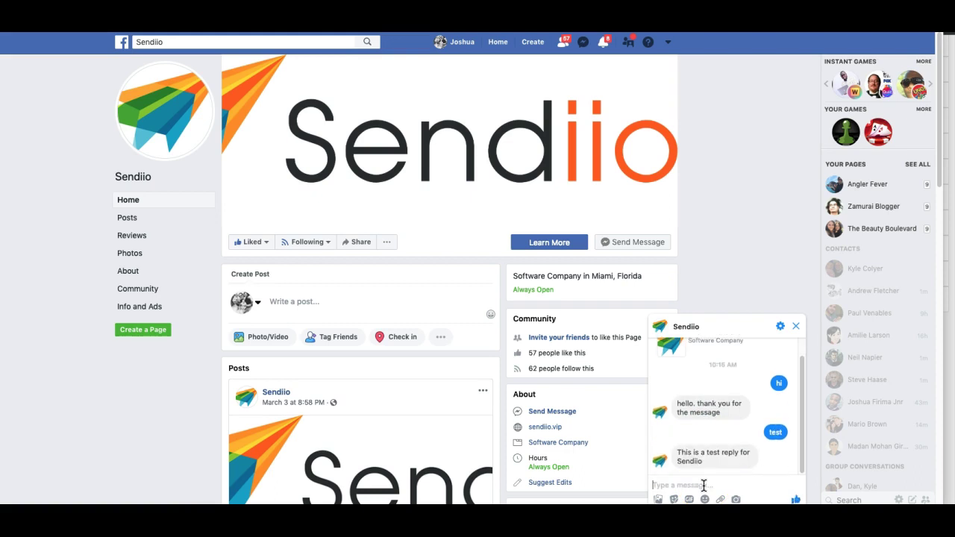
click(715, 453)
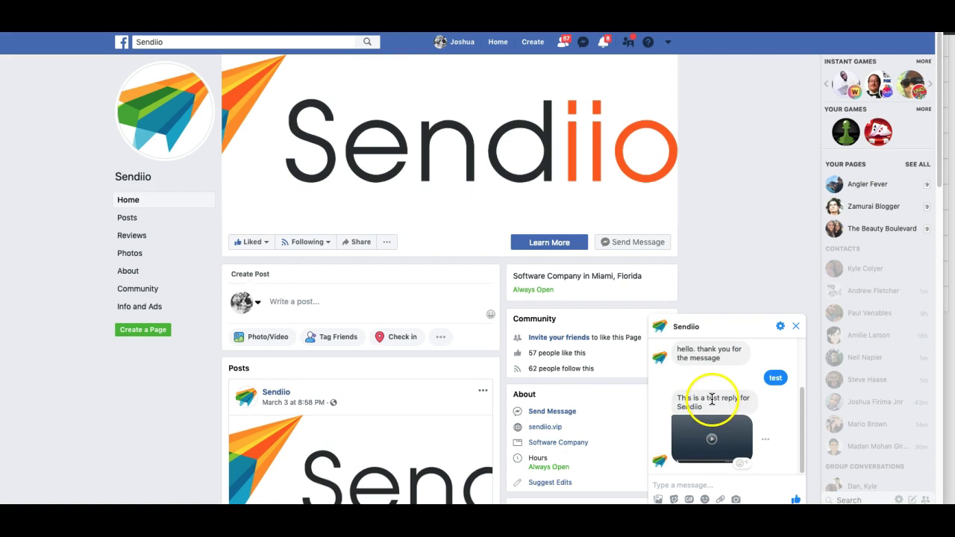
click(730, 437)
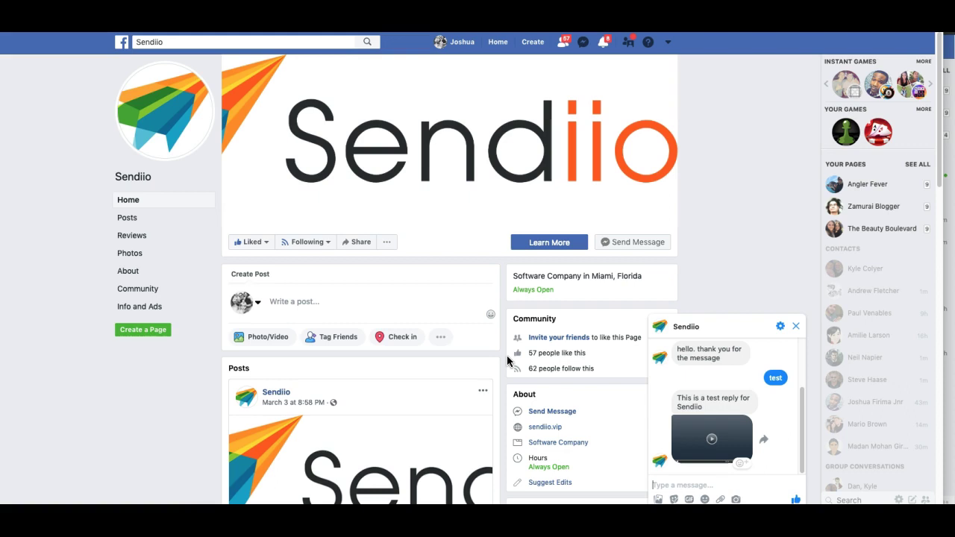
click(489, 361)
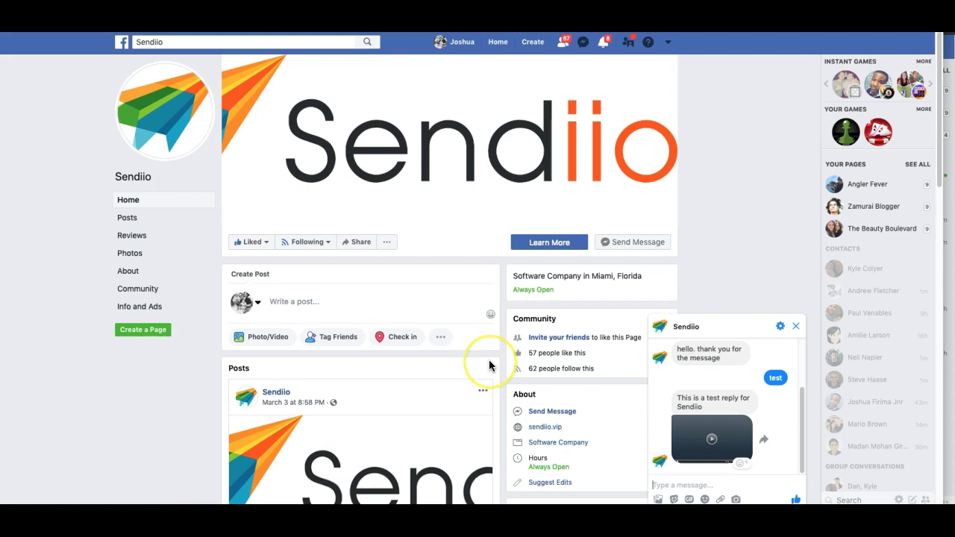